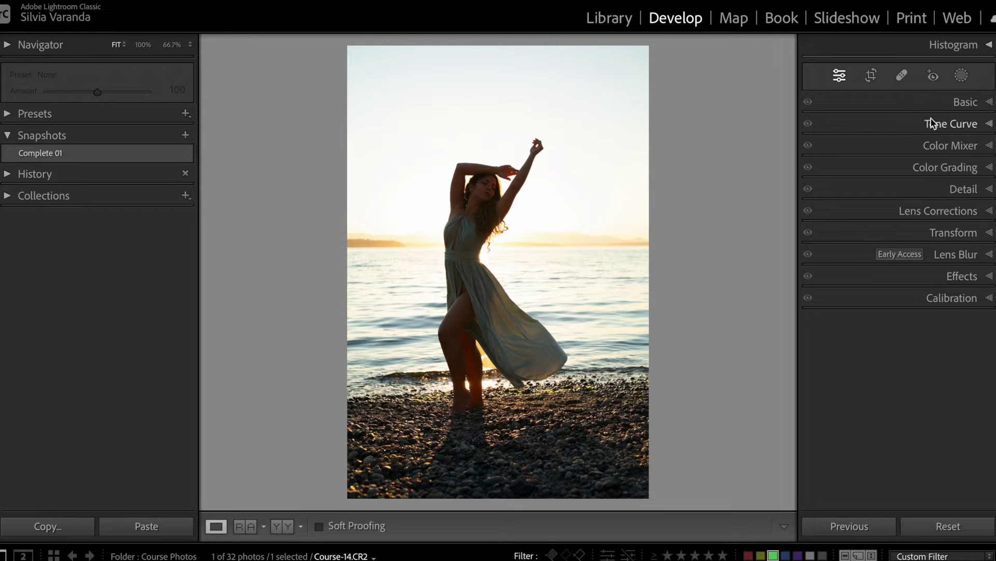
# - Try a Sky mask and undo it, then drag a linear gradient from the photo's top downward
pyautogui.click(961, 76)
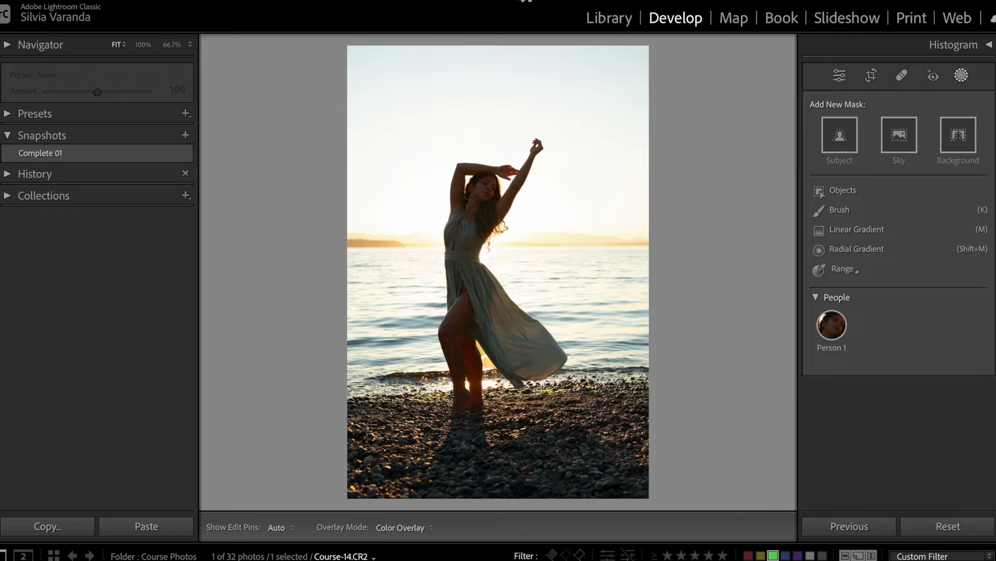
pyautogui.click(905, 136)
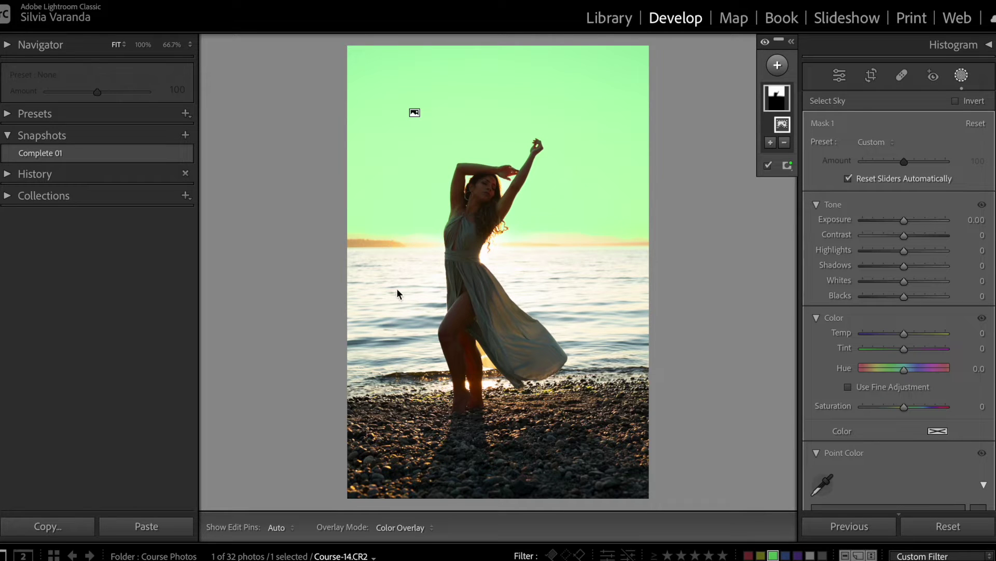
pyautogui.hotkey('ctrl', 'z')
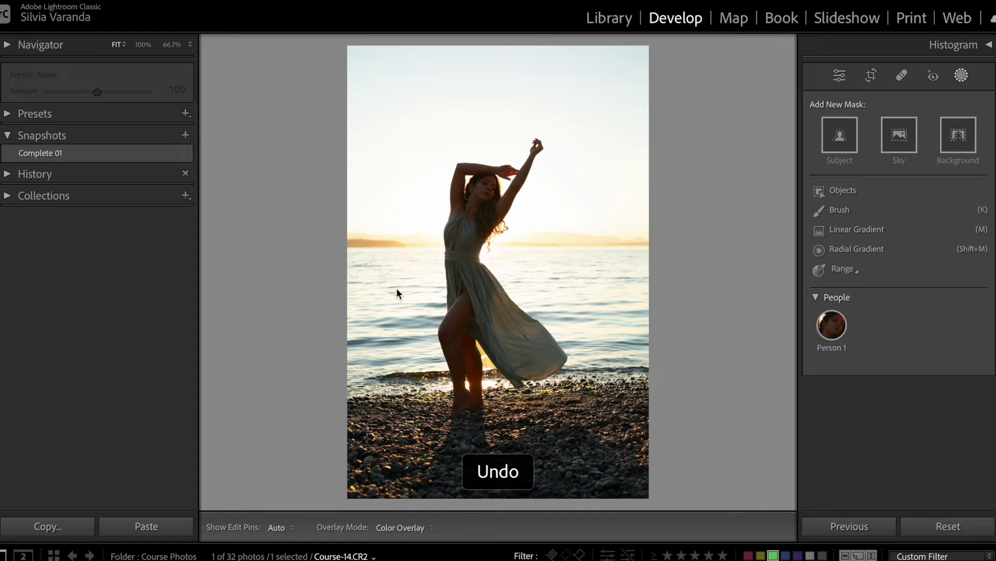
pyautogui.click(865, 230)
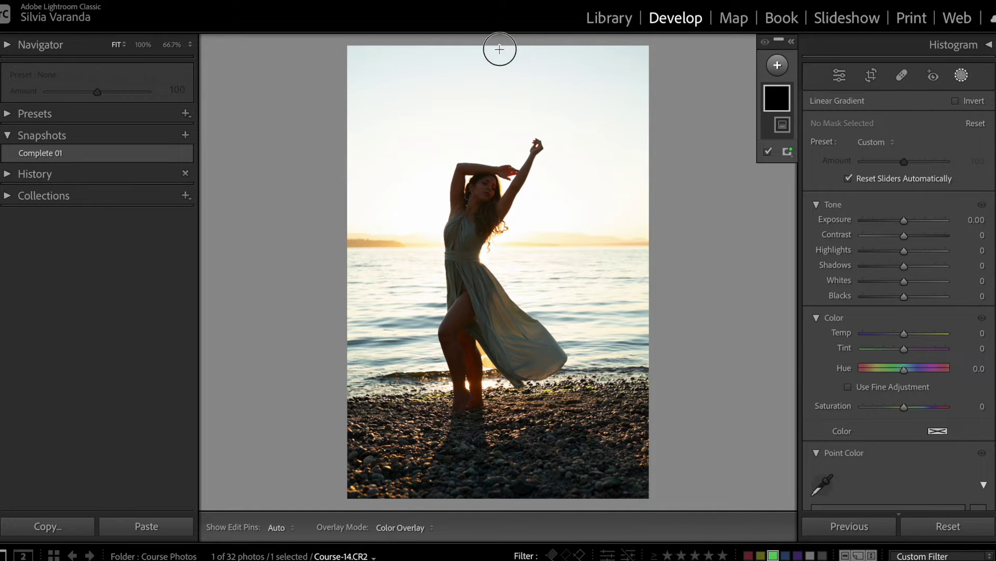
pyautogui.moveTo(499, 49); pyautogui.dragTo(503, 490)
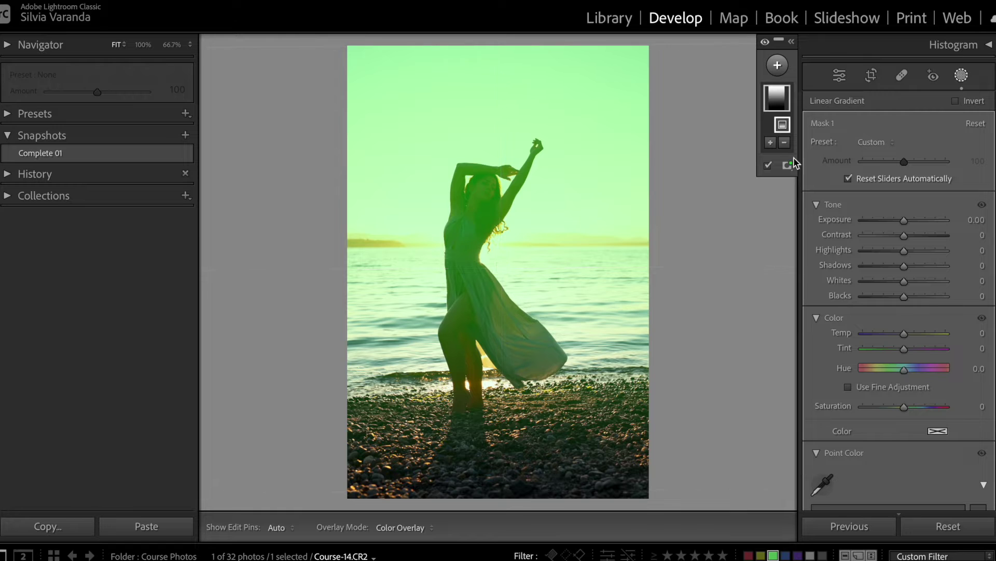
# - Subtract the model from Mask 1 with Select Subject
pyautogui.click(792, 40)
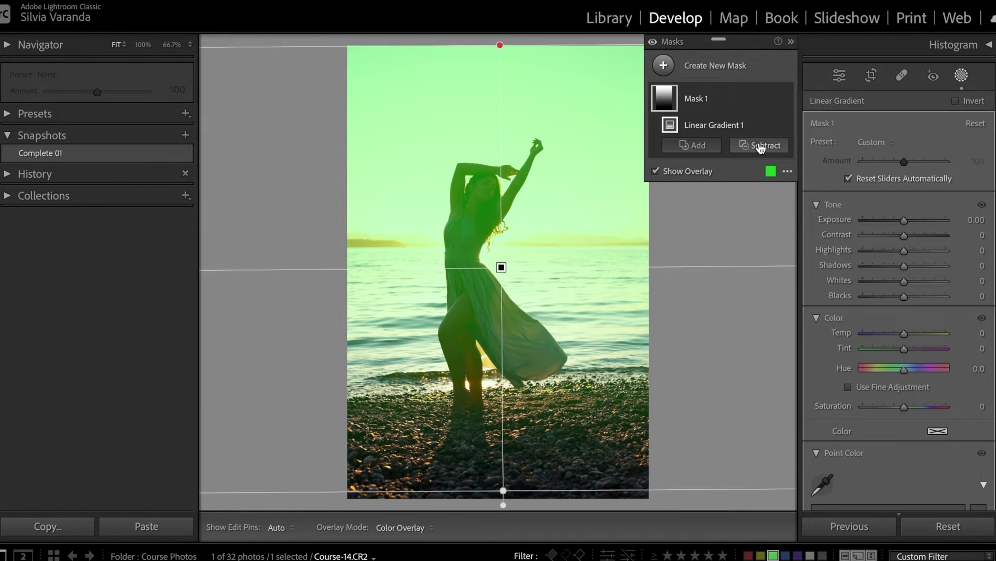
pyautogui.click(761, 147)
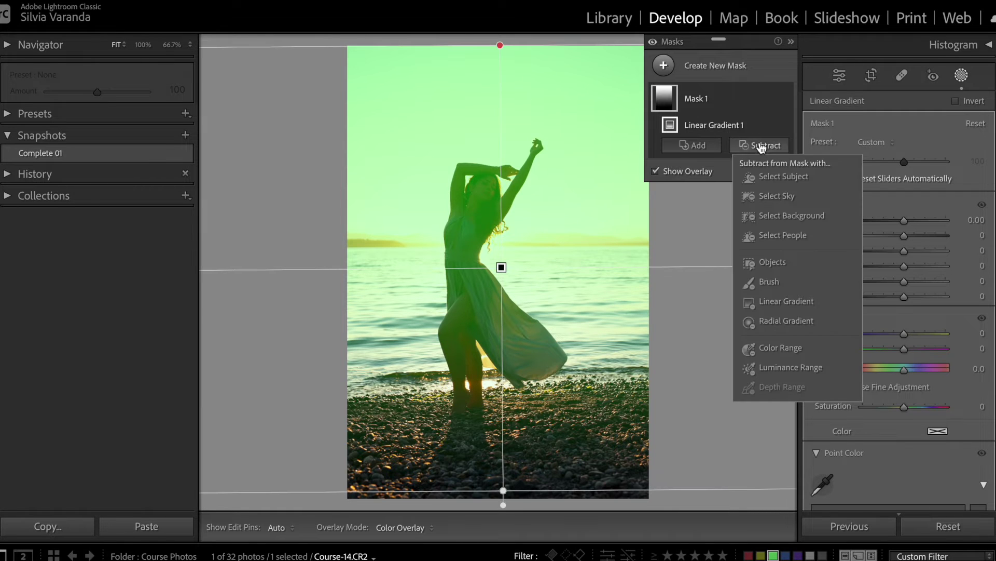
pyautogui.click(782, 177)
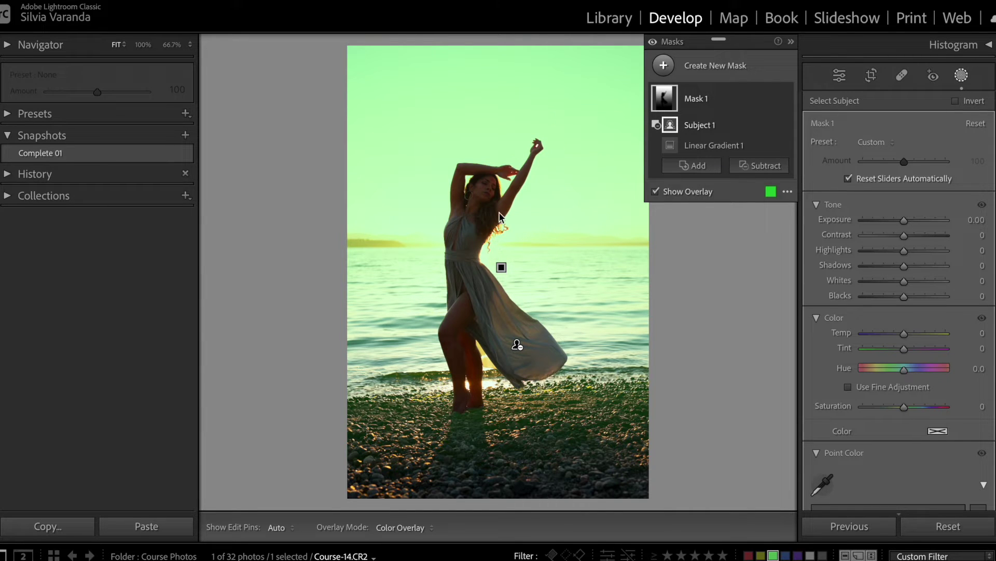
pyautogui.click(791, 41)
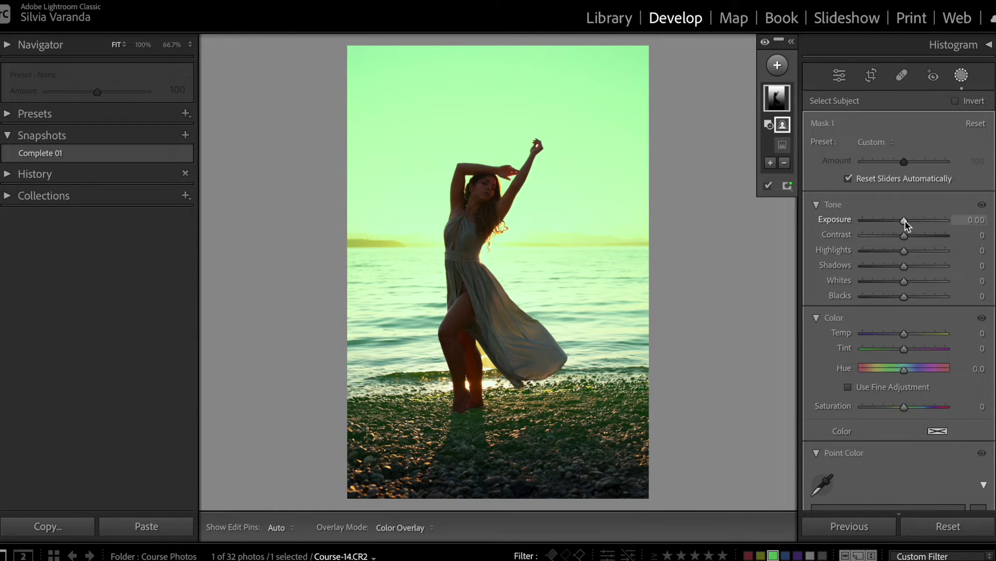
# - Set the gradient mask to Exposure -2.36, Highlights -48, Whites -24, Shadows 51, Blacks 35
pyautogui.moveTo(905, 220); pyautogui.dragTo(887, 220)
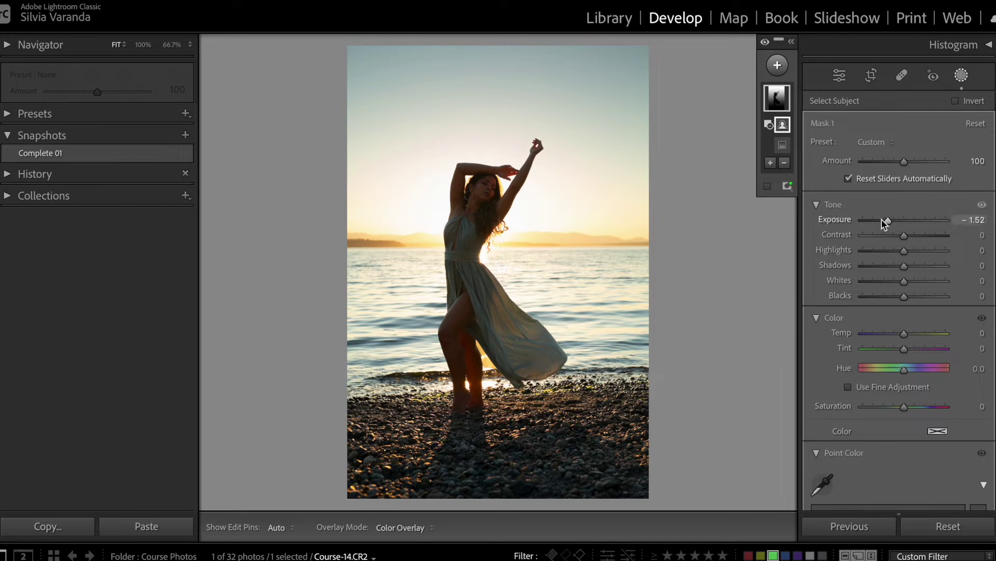
pyautogui.moveTo(887, 220); pyautogui.dragTo(877, 222)
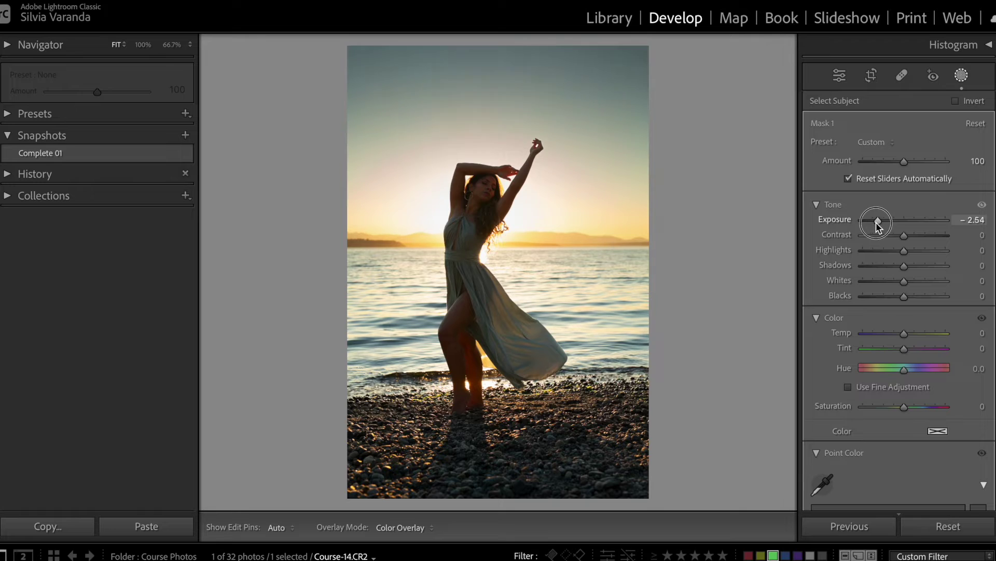
pyautogui.moveTo(877, 222); pyautogui.dragTo(874, 225)
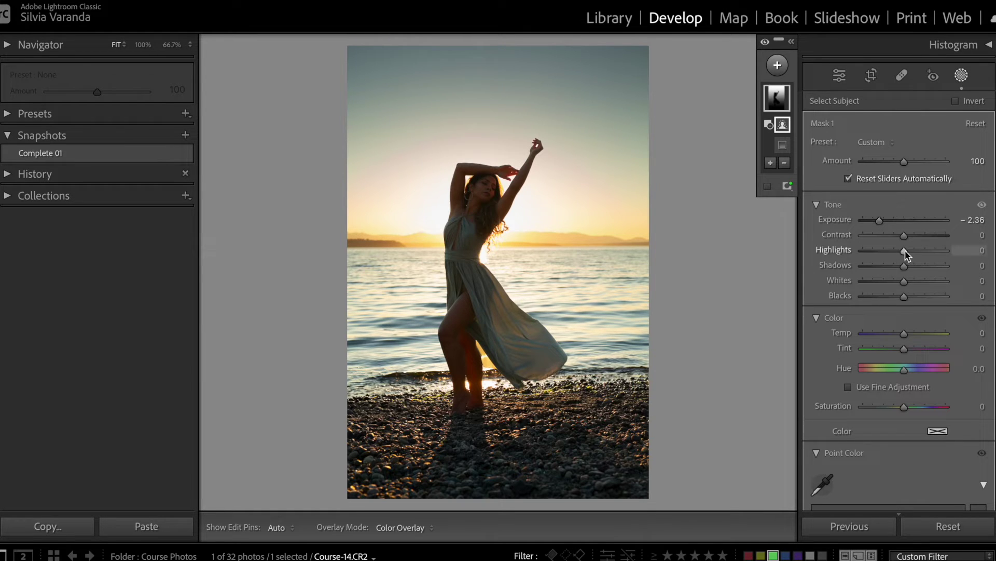
pyautogui.moveTo(905, 251)
pyautogui.mouseDown()
pyautogui.moveTo(886, 252)
pyautogui.moveTo(916, 266)
pyautogui.moveTo(911, 297)
pyautogui.mouseUp()
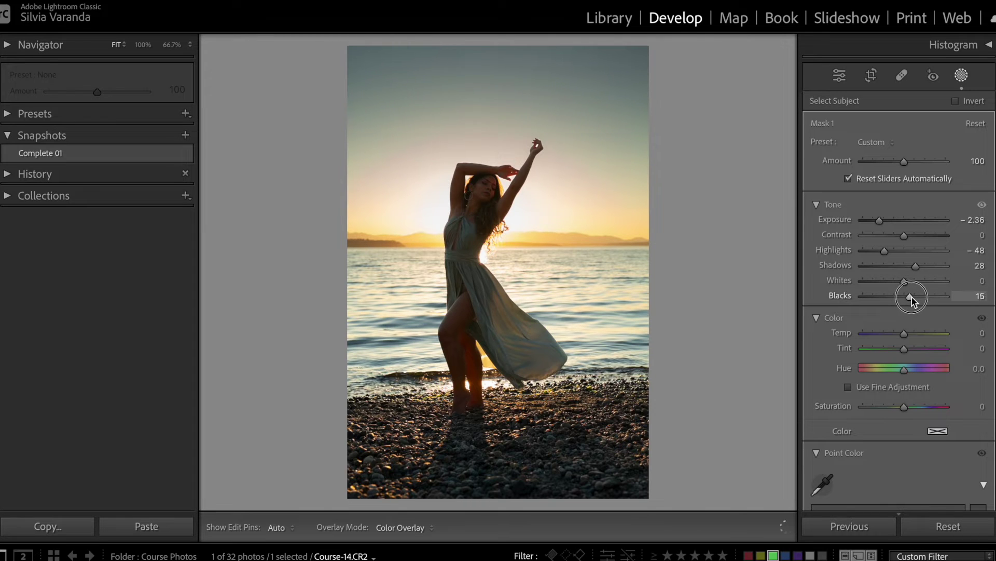
pyautogui.moveTo(913, 296); pyautogui.dragTo(913, 297)
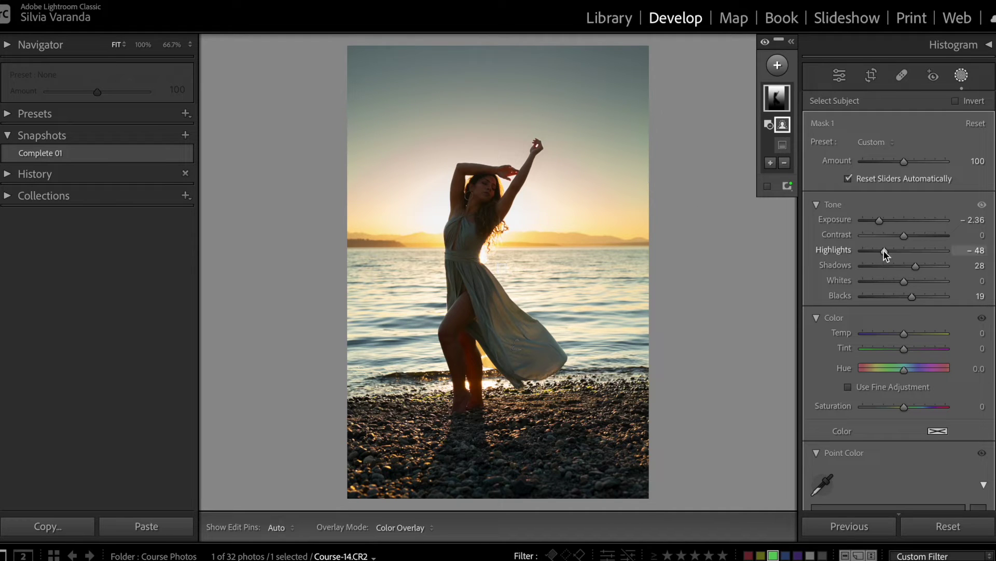
pyautogui.moveTo(904, 281)
pyautogui.mouseDown()
pyautogui.moveTo(879, 285)
pyautogui.moveTo(927, 265)
pyautogui.moveTo(919, 295)
pyautogui.mouseUp()
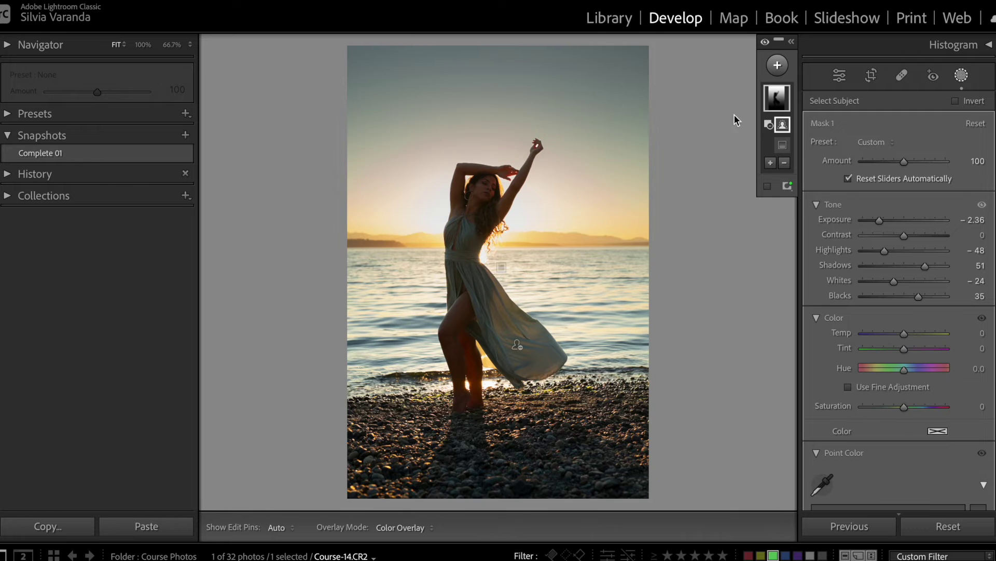
pyautogui.click(778, 67)
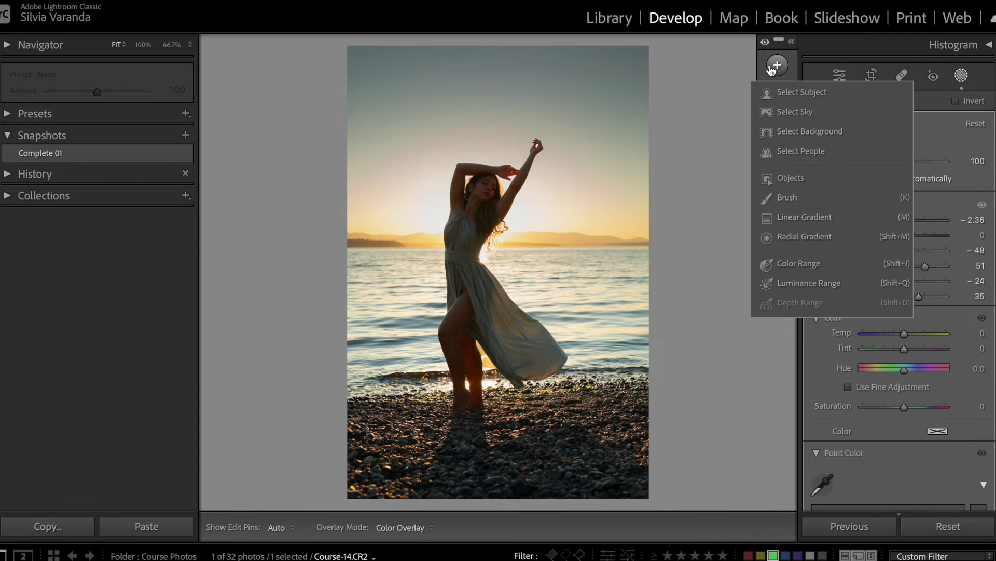
# - Add a subject mask on the model with Exposure 0.53, Shadows 12, Whites 17, Blacks 0
pyautogui.click(796, 91)
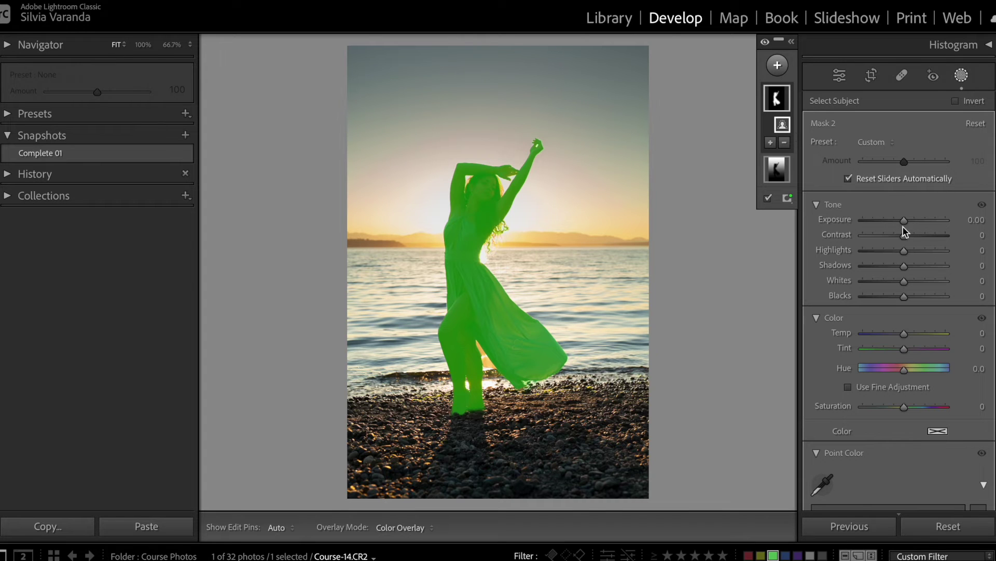
pyautogui.moveTo(904, 220); pyautogui.dragTo(909, 216)
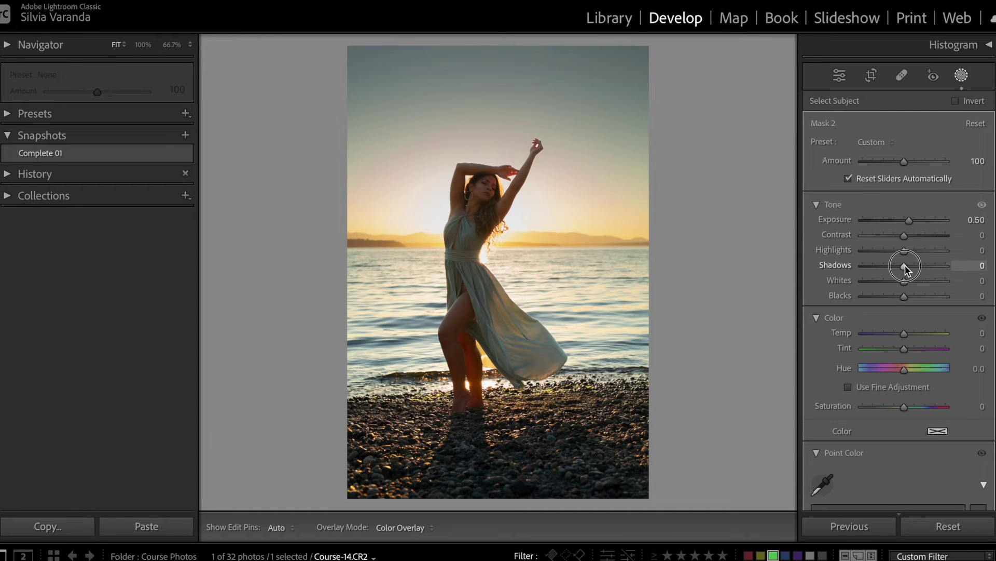
pyautogui.moveTo(906, 267); pyautogui.dragTo(910, 268)
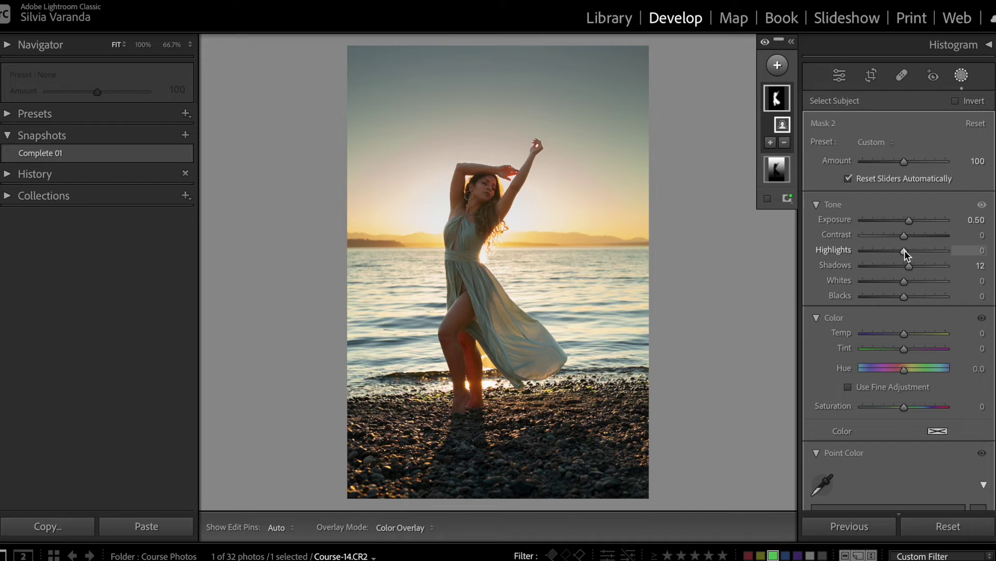
pyautogui.moveTo(904, 281); pyautogui.dragTo(912, 283)
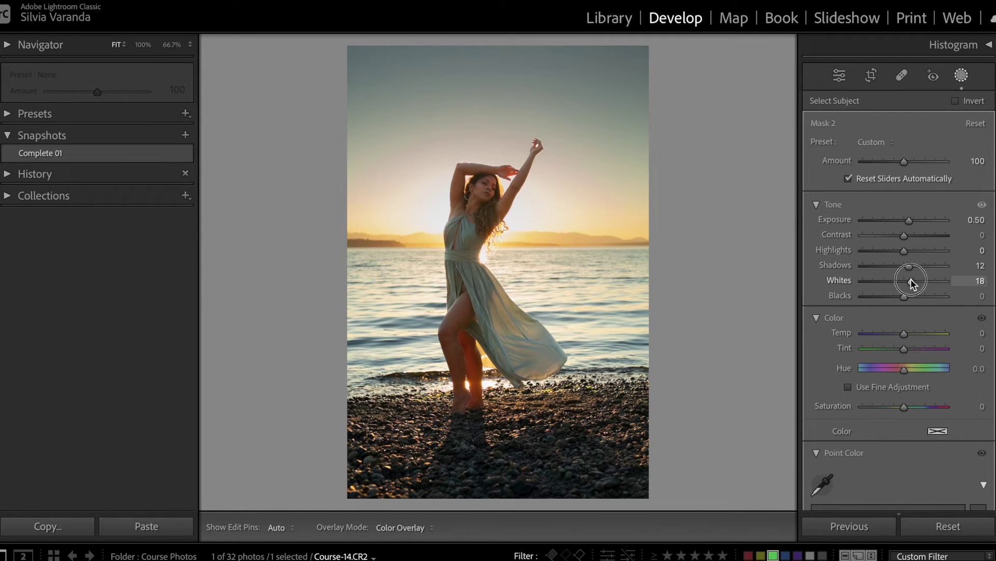
pyautogui.moveTo(911, 279); pyautogui.dragTo(908, 280)
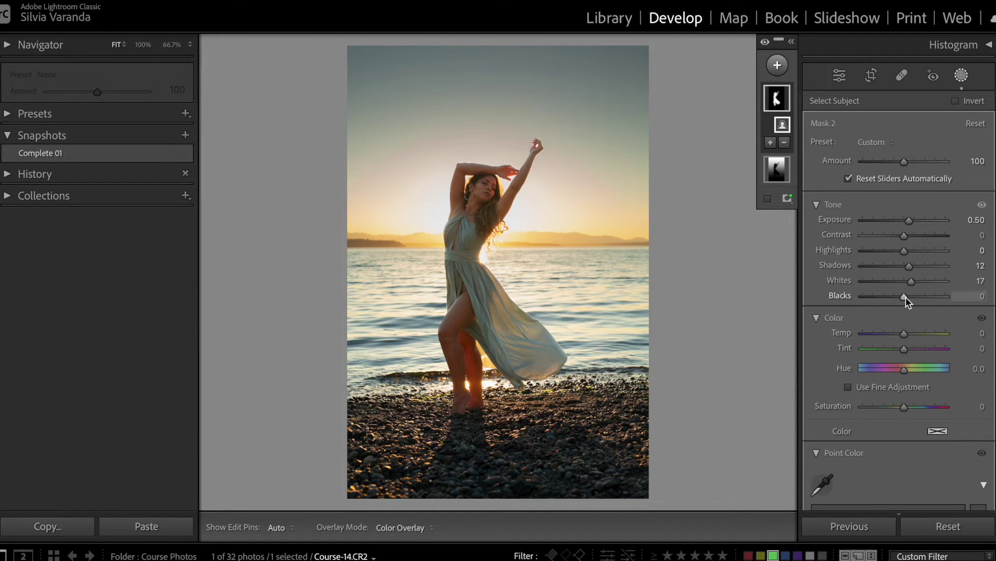
pyautogui.moveTo(906, 297); pyautogui.dragTo(906, 304)
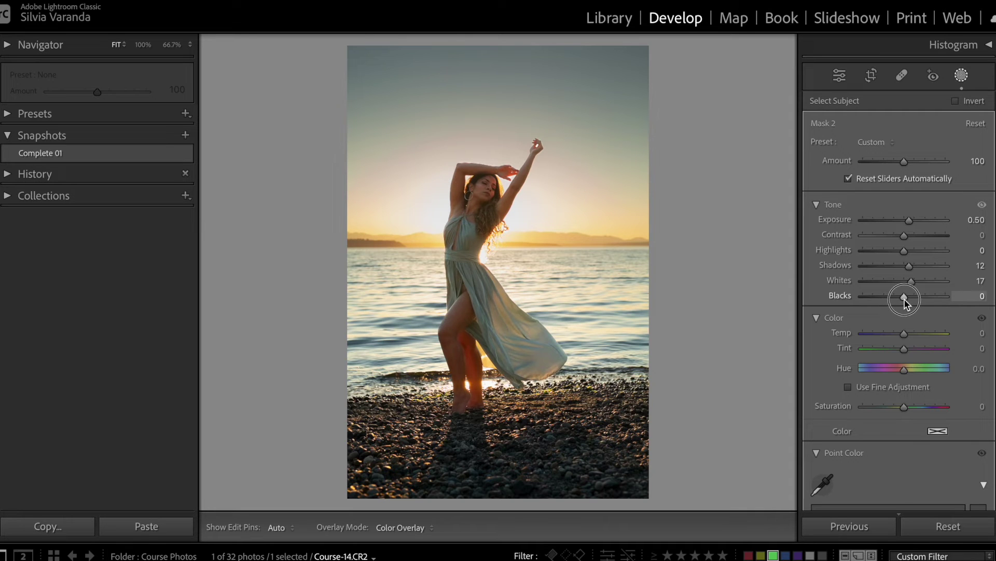
pyautogui.moveTo(904, 298); pyautogui.dragTo(906, 299)
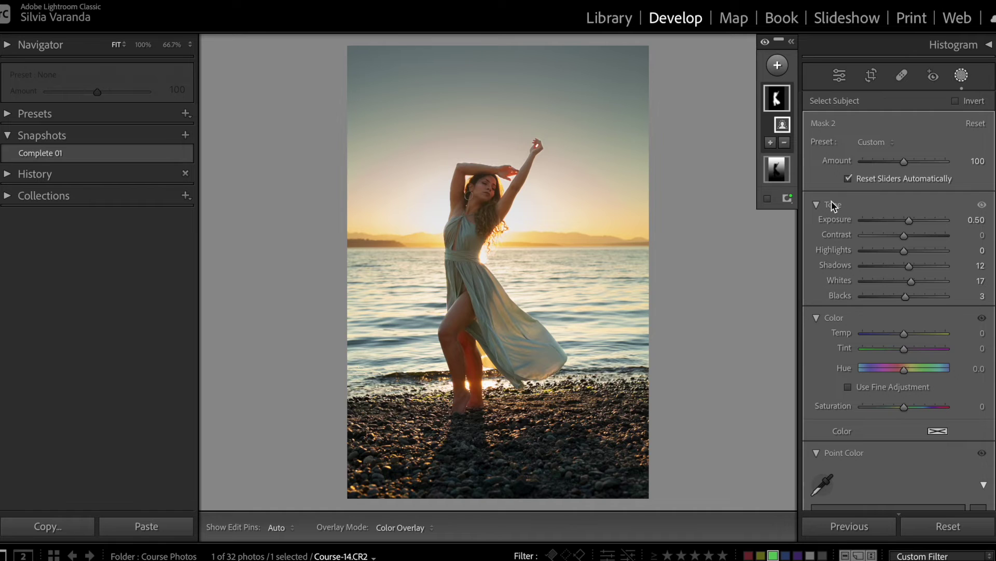
pyautogui.doubleClick(844, 297)
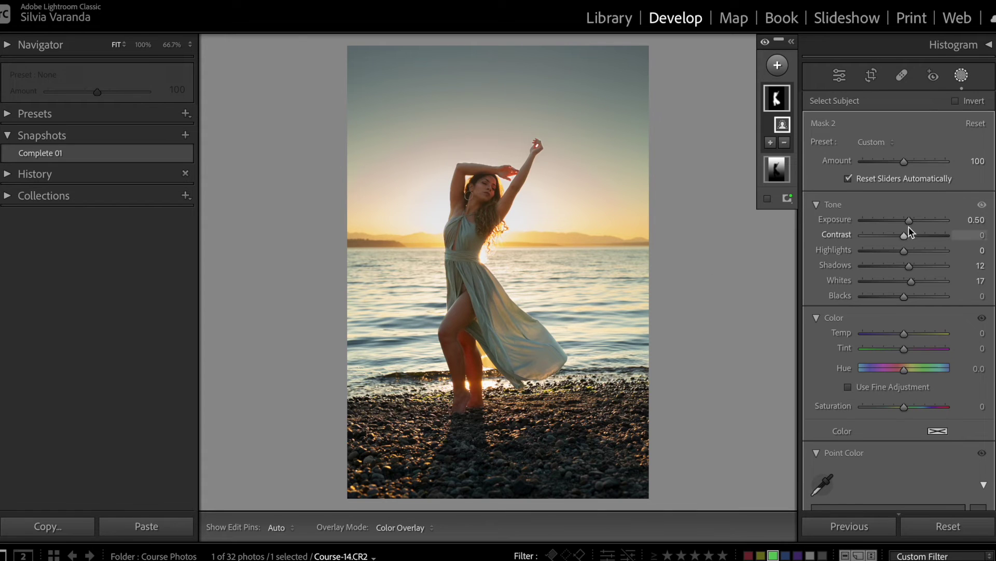
pyautogui.moveTo(908, 220); pyautogui.dragTo(910, 220)
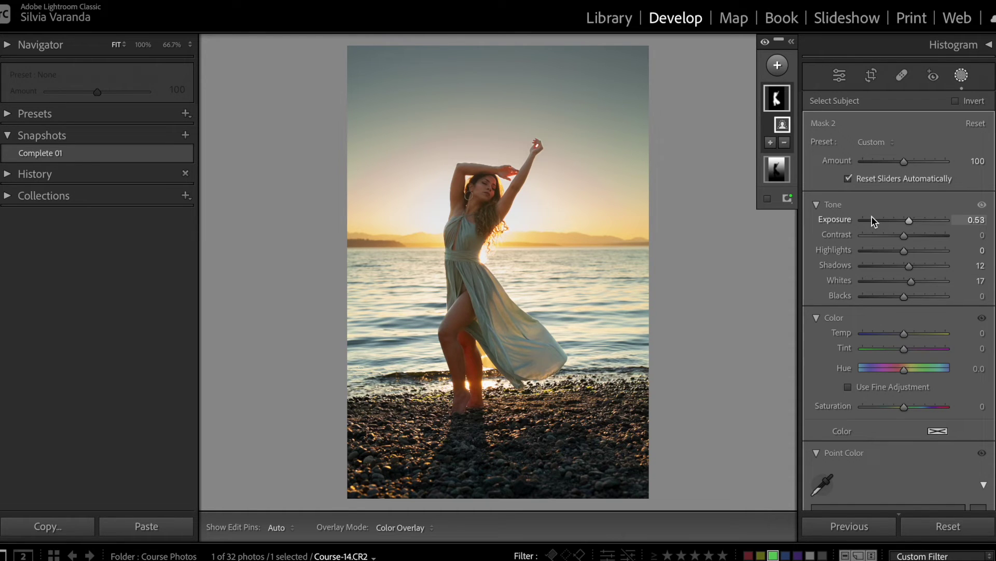
pyautogui.moveTo(472, 233)
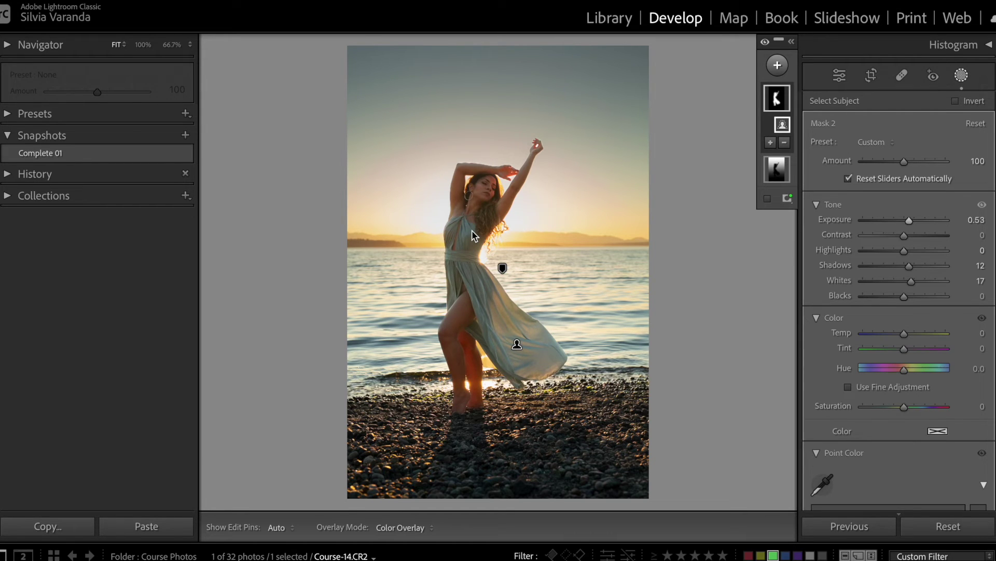
# - Add a linear gradient up from the bottom edge, subtracting the model with Select Subject
pyautogui.click(778, 65)
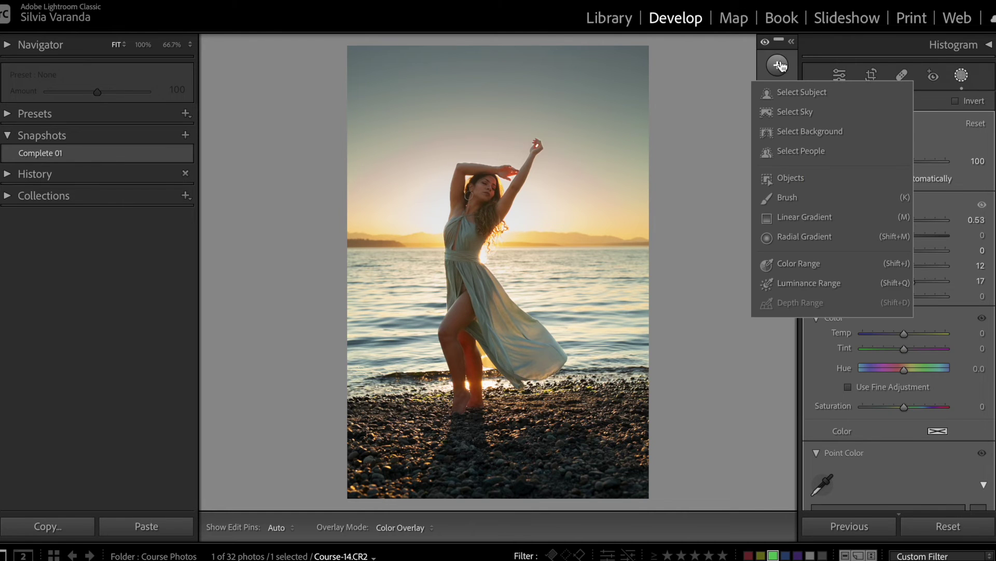
pyautogui.click(809, 217)
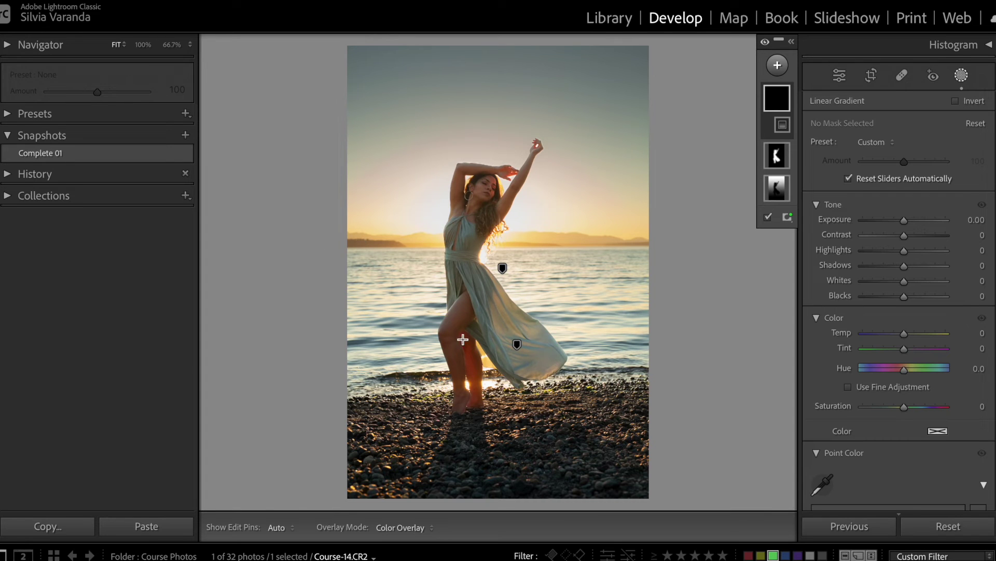
pyautogui.moveTo(476, 500); pyautogui.dragTo(476, 361)
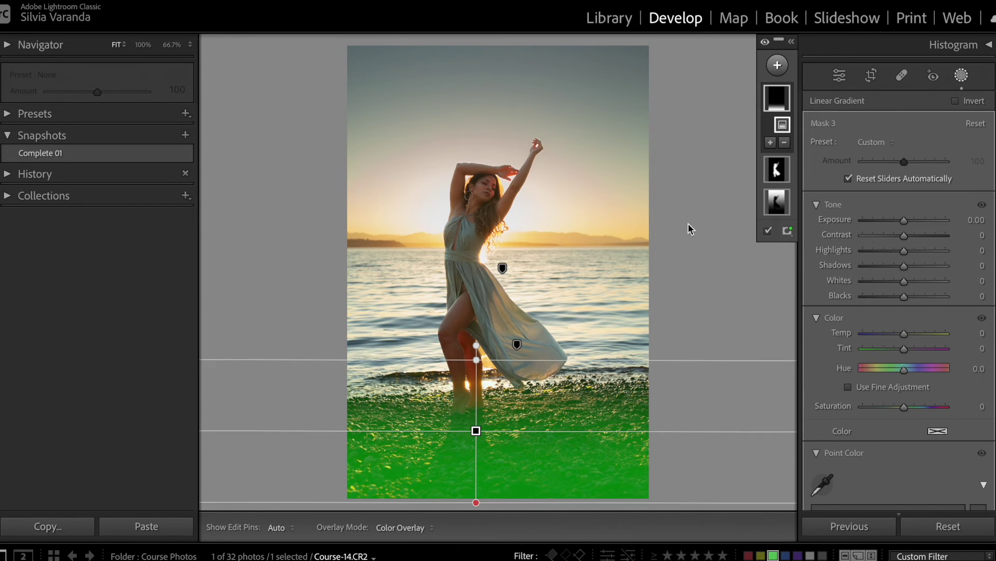
pyautogui.click(784, 142)
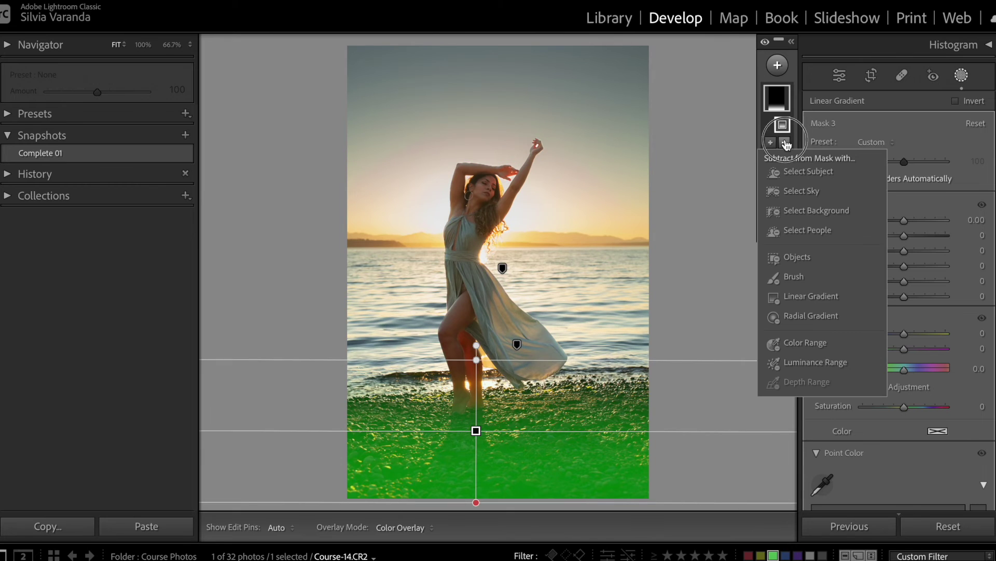
pyautogui.click(804, 171)
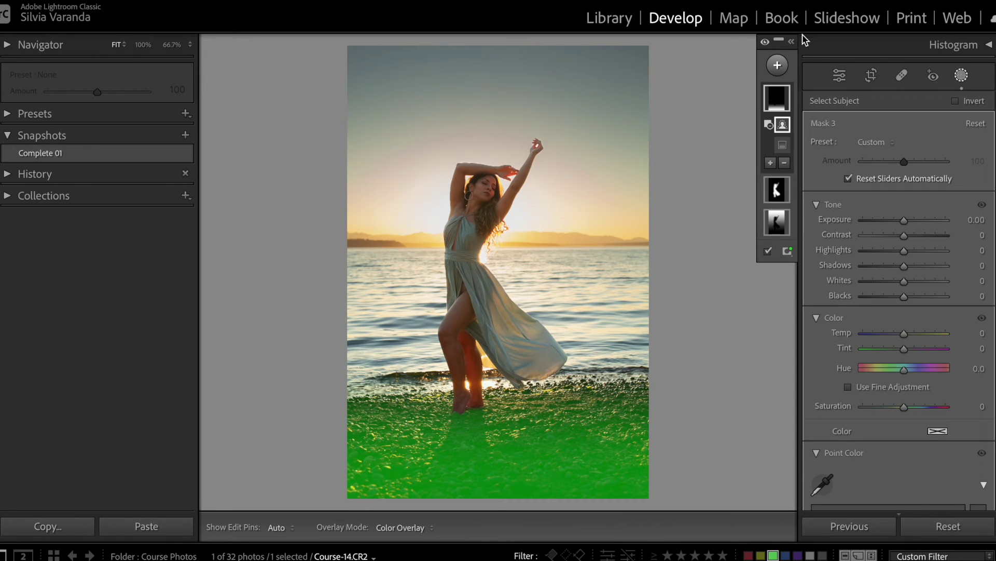
# - Set the foreground mask to Exposure 0.48, Blacks 24 and Highlights 18
pyautogui.moveTo(904, 220); pyautogui.dragTo(908, 220)
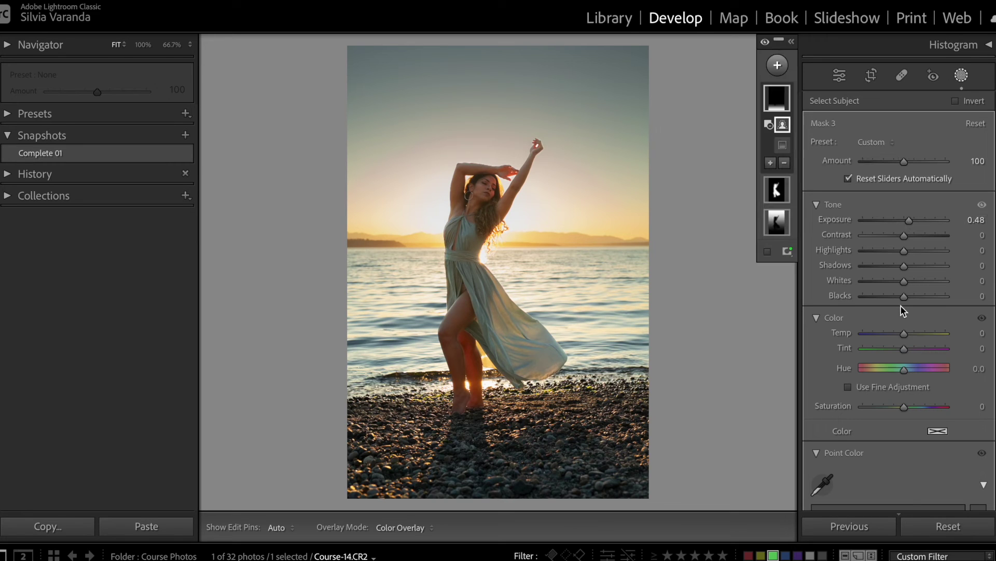
pyautogui.moveTo(904, 294); pyautogui.dragTo(913, 295)
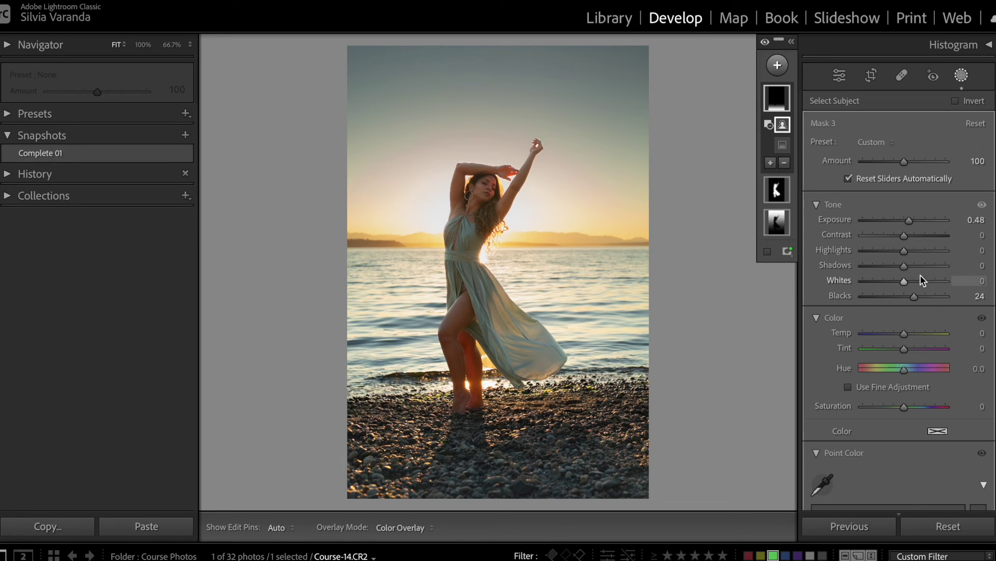
pyautogui.moveTo(906, 254); pyautogui.dragTo(913, 253)
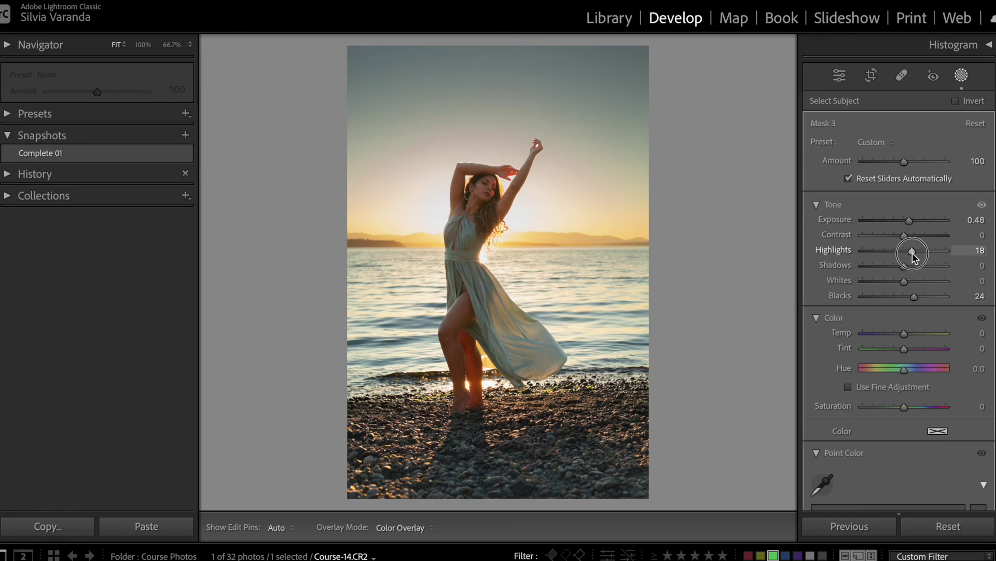
# - Exit masking and toggle the Before view twice, ending on the edited photo
pyautogui.hotkey('shift', 'w')
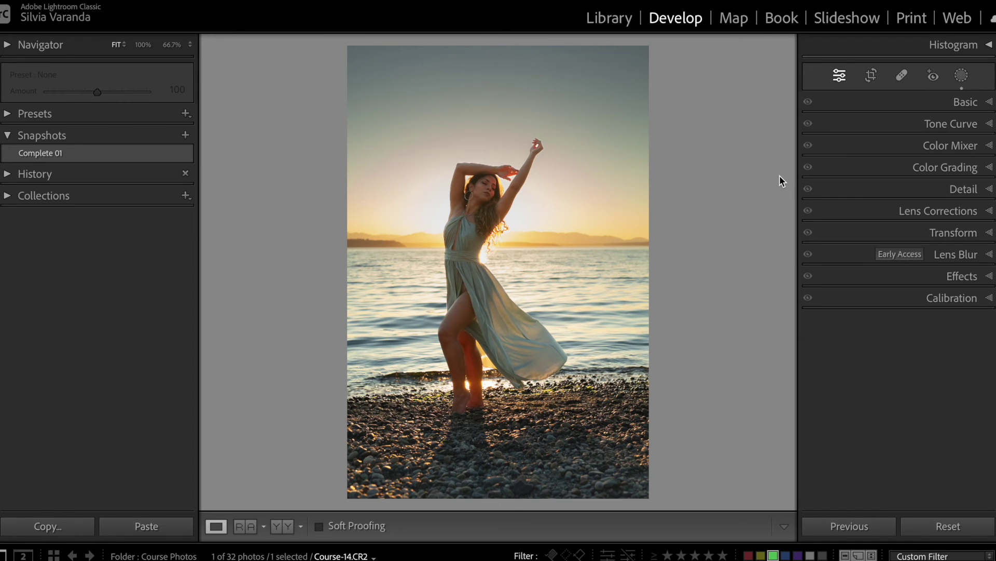
pyautogui.press('\\')
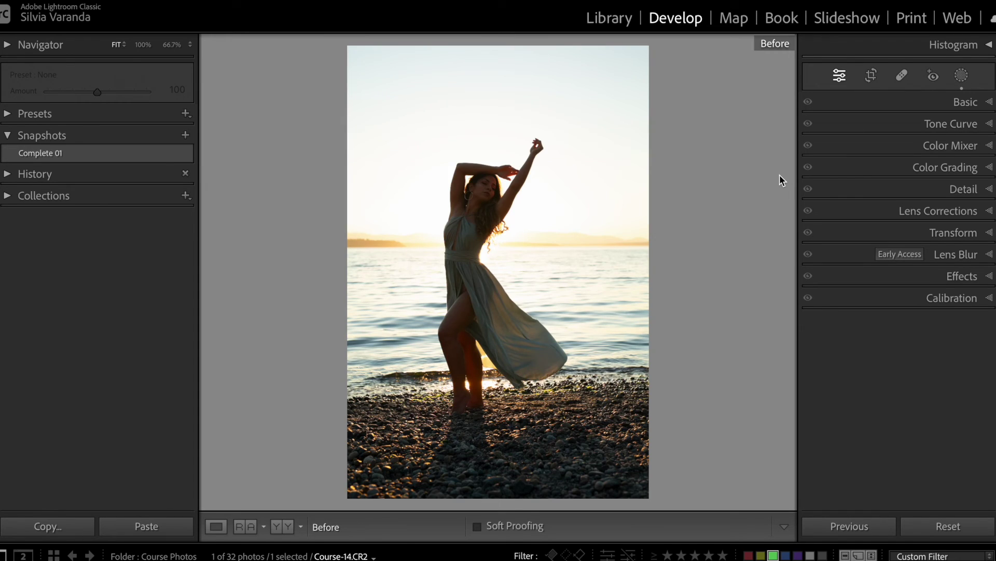
pyautogui.press('\\')
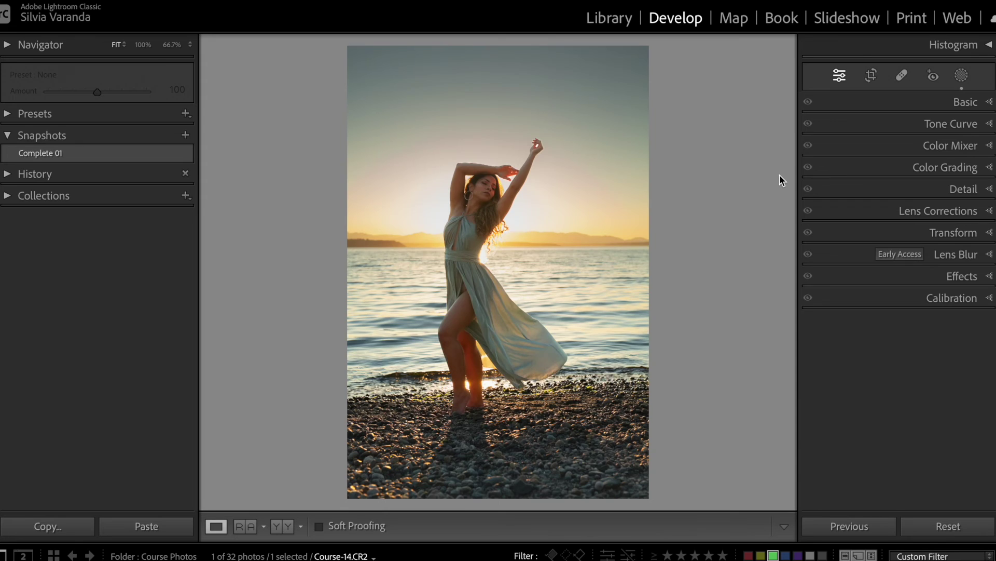
pyautogui.press('\\')
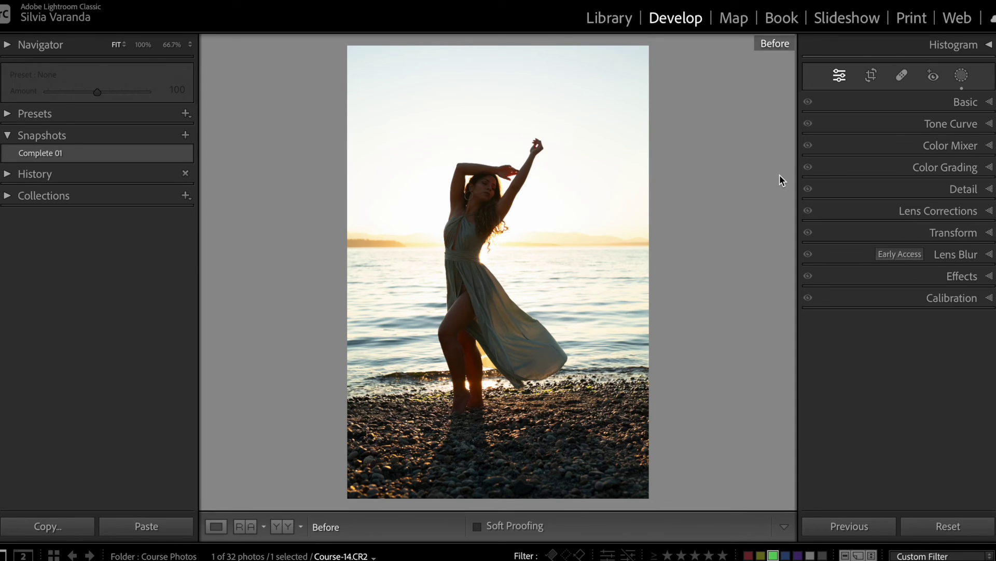
pyautogui.press('\\')
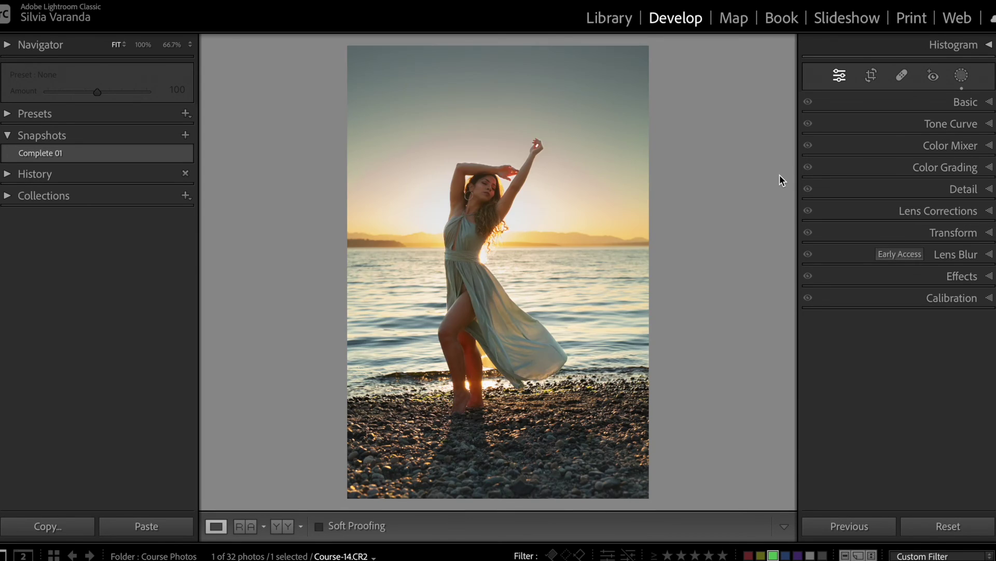